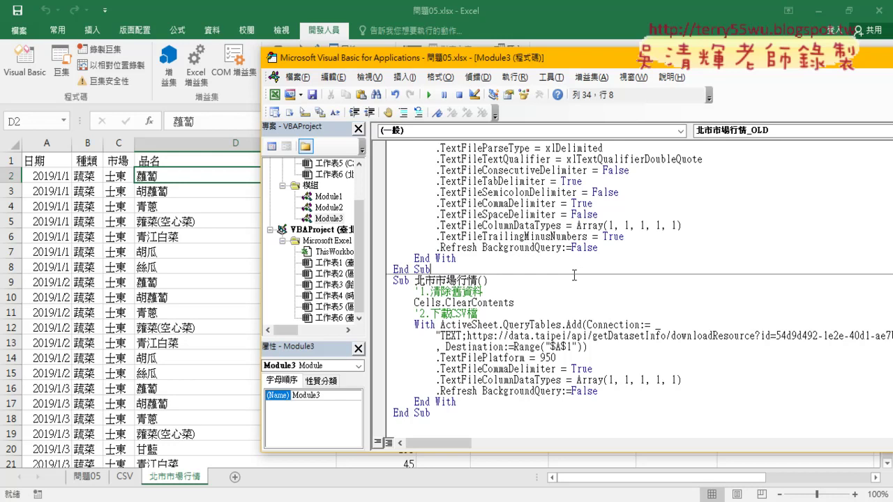
Undo repeatedly to restore the deleted QueryTables property lines and TextFilePlatform 65001.
scroll(508, 302, "up", 4)
scroll(508, 303, "down", 8)
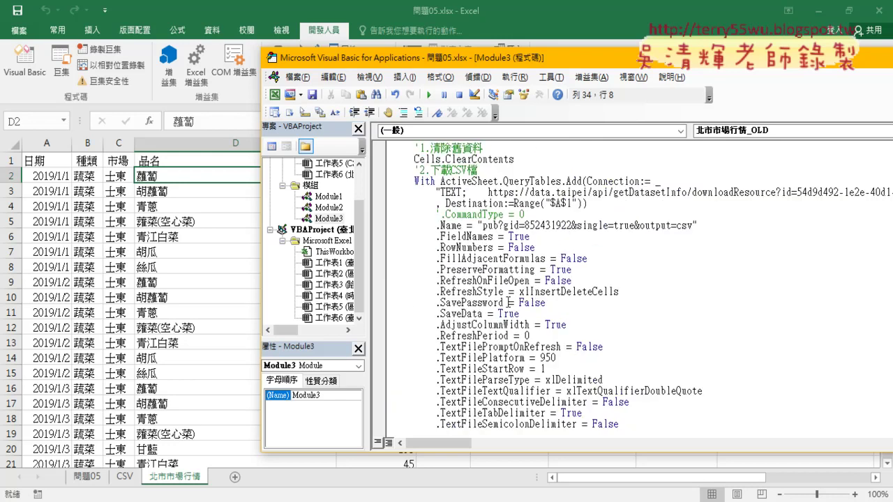
scroll(508, 303, "up", 1)
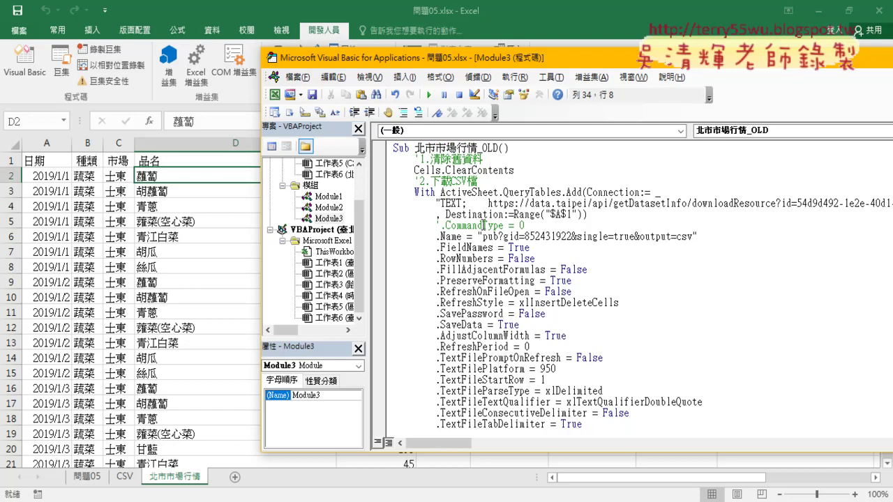
scroll(483, 225, "down", 1)
scroll(483, 226, "down", 3)
scroll(483, 226, "down", 3)
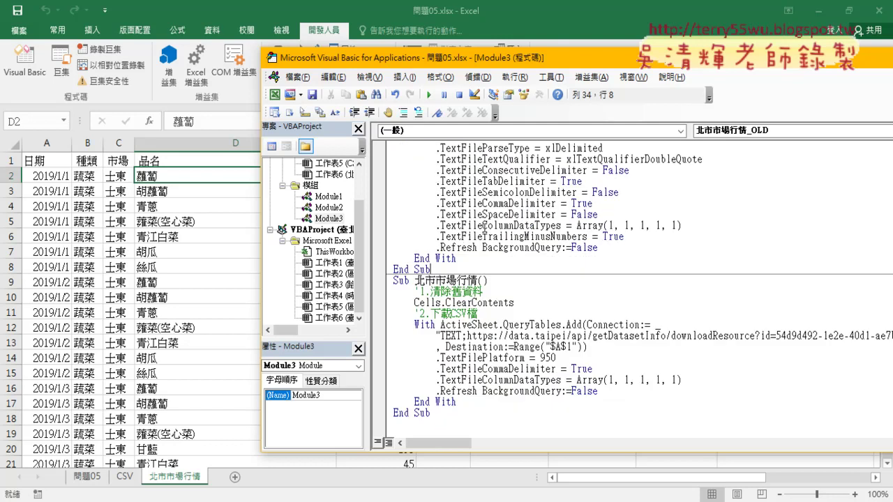
key("ctrl+z")
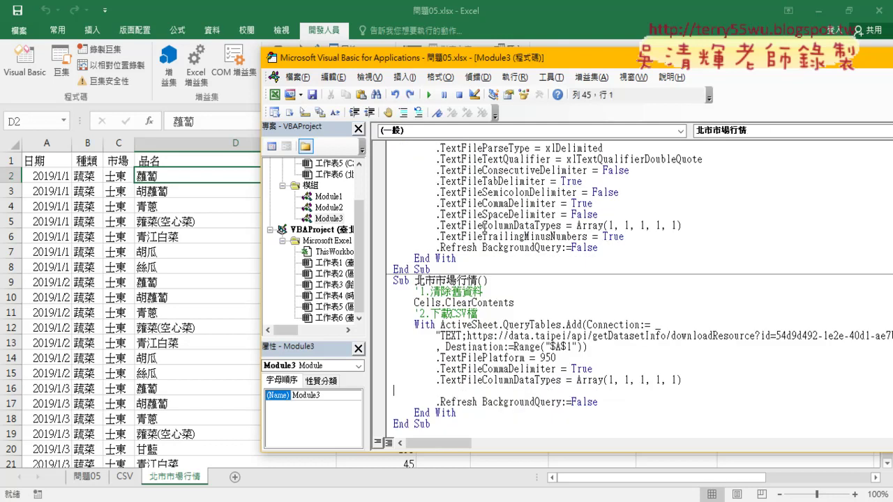
key("ctrl+z")
key("ctrl+z")
key("ctrl+z")
key("ctrl+z")
key("ctrl+z")
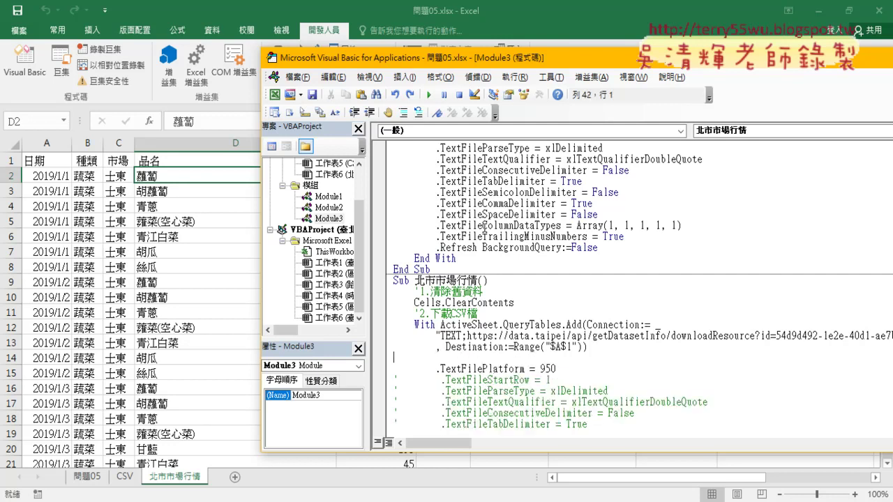
key("ctrl+z")
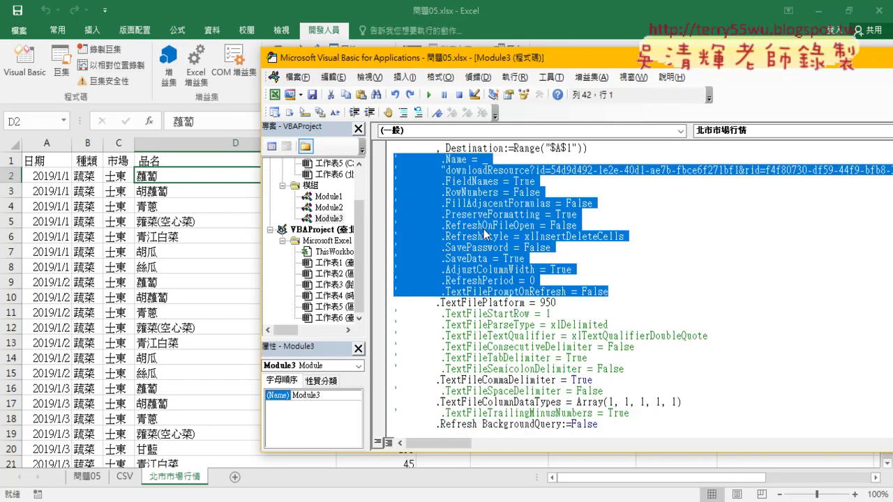
key("ctrl+z")
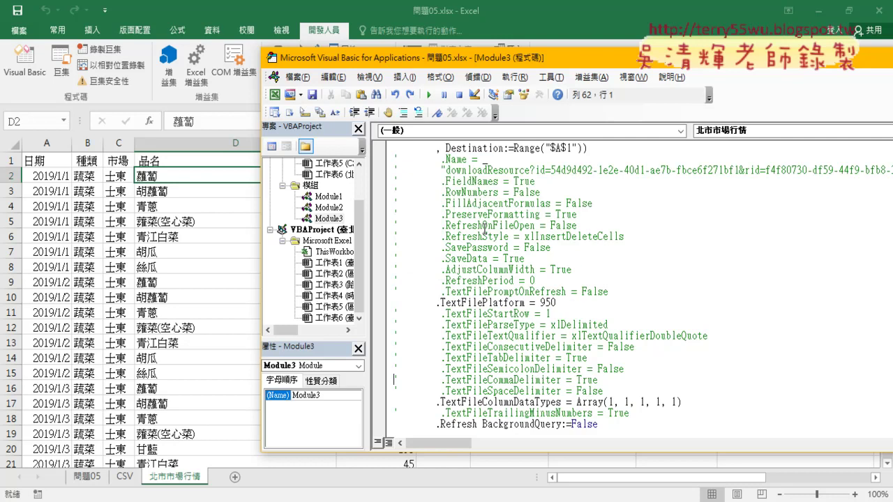
key("ctrl+z")
key("ctrl+z")
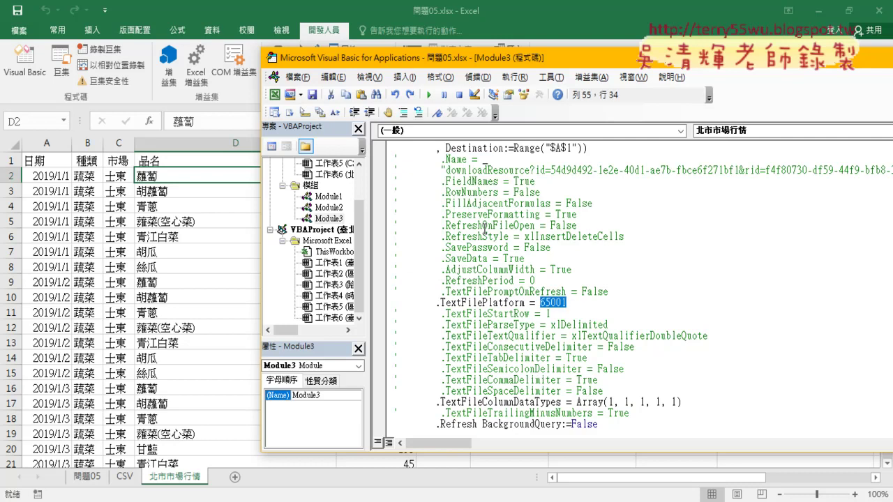
key("ctrl+z")
key("ctrl+z")
key("ctrl+z")
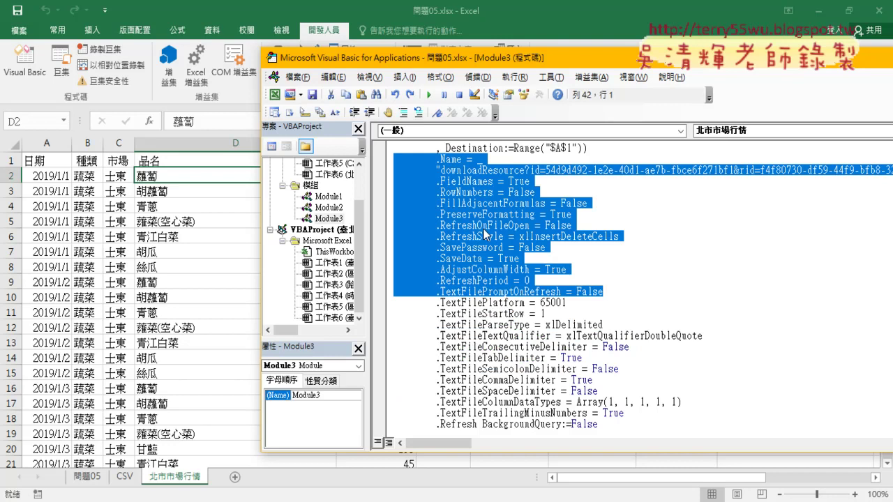
Run the 北市市場行情 macro with TextFilePlatform 65001, producing garbled characters in the sheet.
left_click(513, 270)
left_click_drag(567, 302, 540, 303)
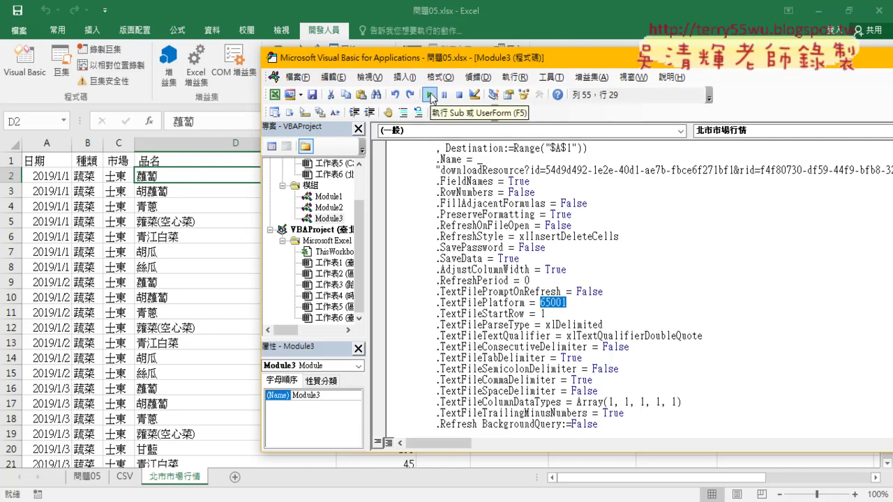
left_click(430, 96)
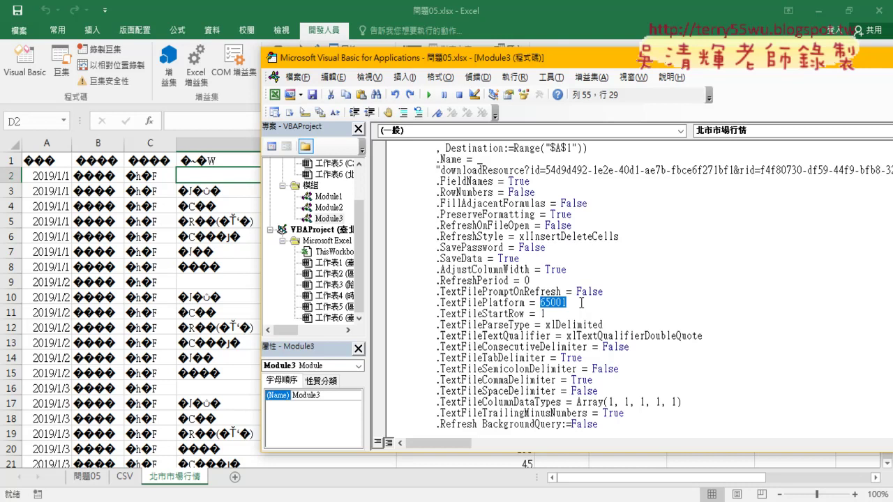
Change TextFilePlatform from 65001 to 950 and rerun the macro for readable Chinese data.
type("9")
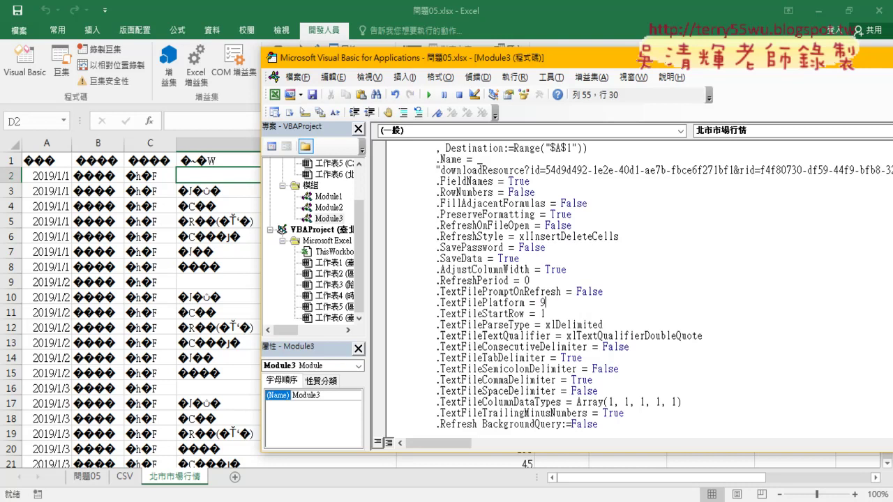
type("50")
left_click(428, 94)
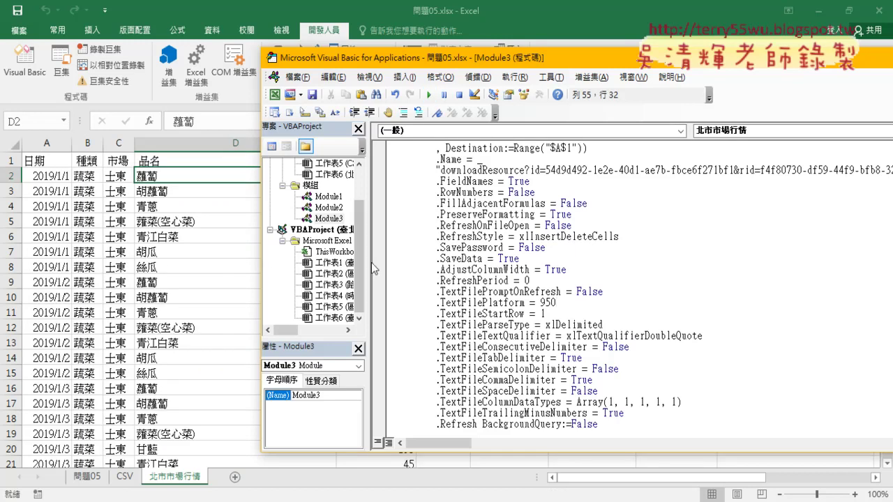
mouse_move(363, 60)
left_mouse_down()
mouse_move(525, 58)
mouse_move(242, 42)
left_mouse_up()
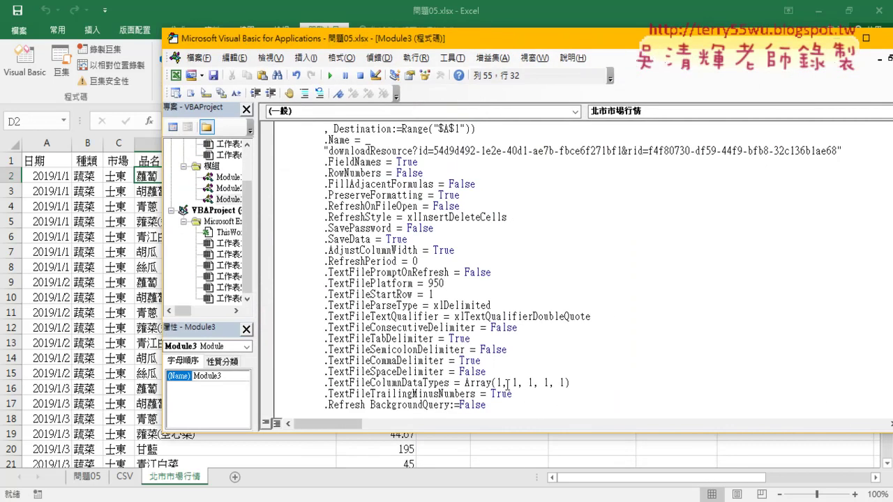
double_click(499, 383)
Check the 種類 column in the sheet, which holds 24475 entries of 蔬菜.
left_click(94, 175)
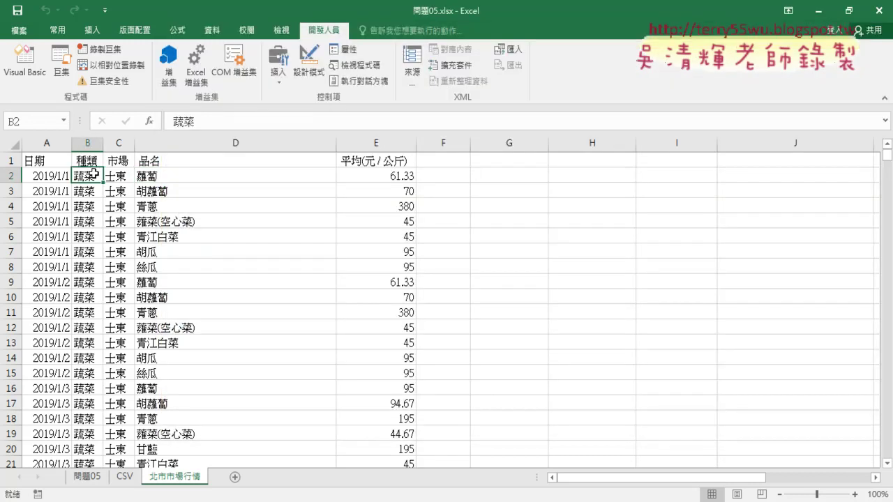
key("ctrl+Down")
key("ctrl+Up")
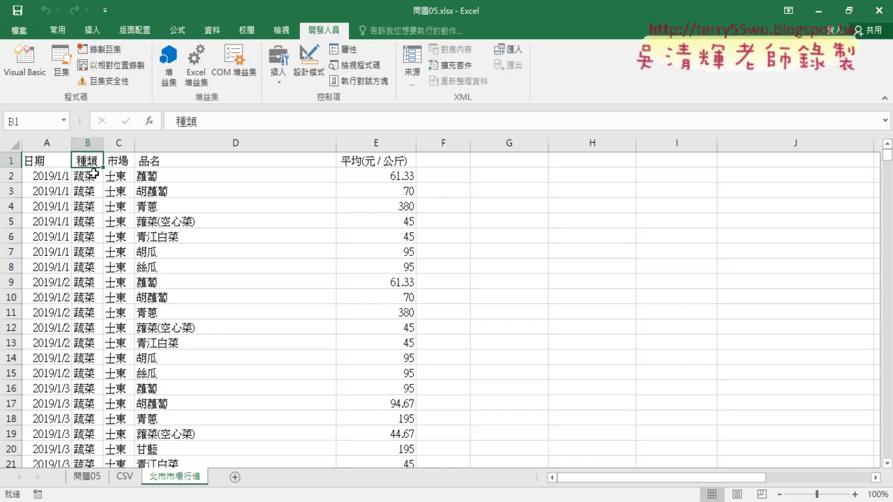
left_click(91, 143)
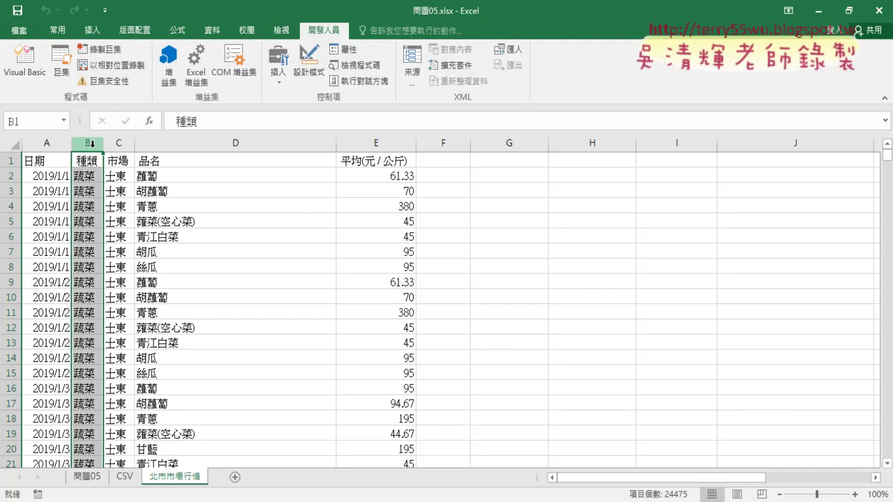
Change the second TextFileColumnDataTypes value to 9 and rerun so column B shows 市場.
left_click(24, 63)
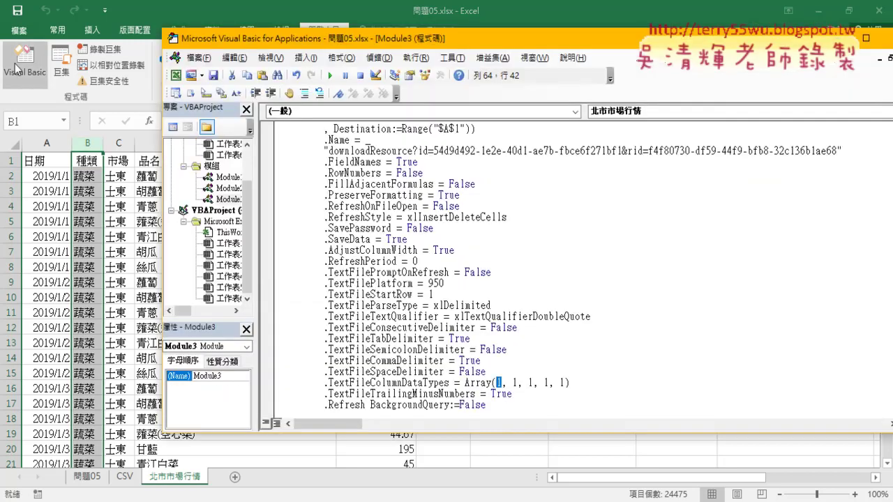
double_click(516, 382)
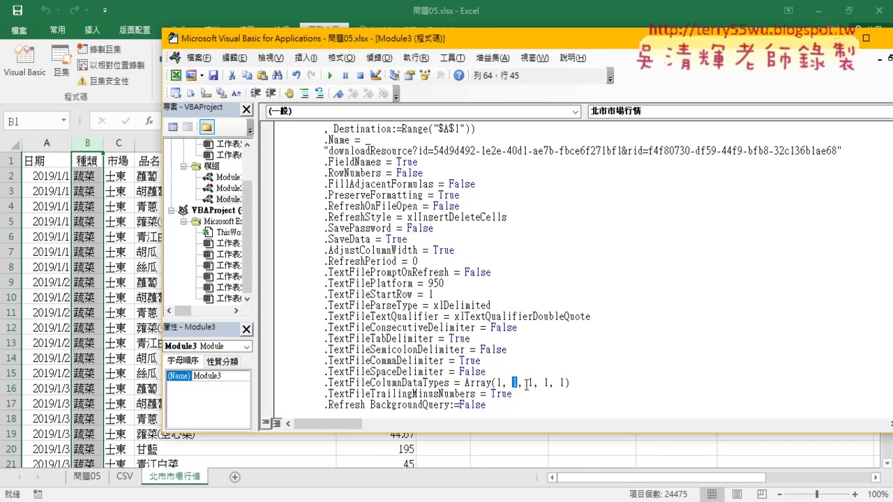
type("9")
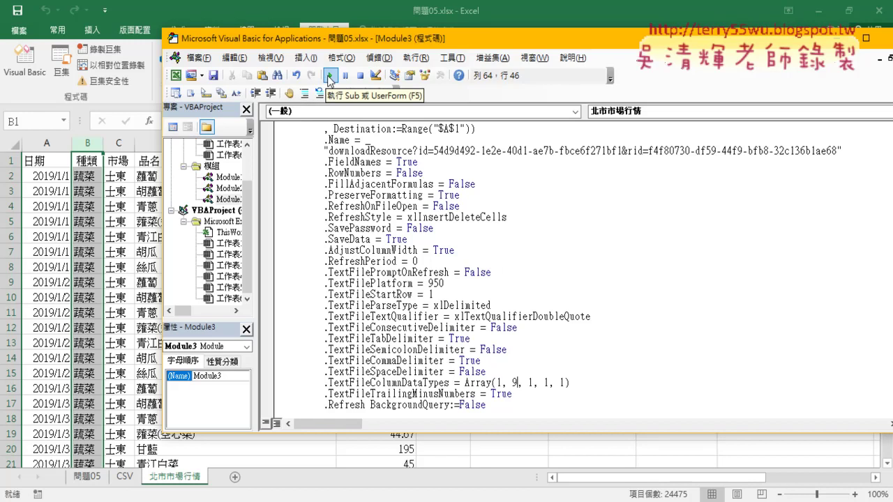
left_click(328, 76)
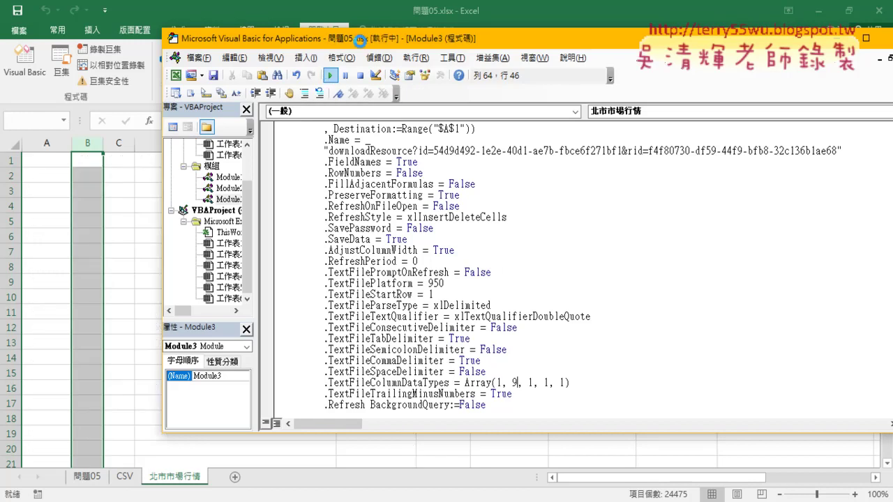
left_click_drag(359, 39, 462, 40)
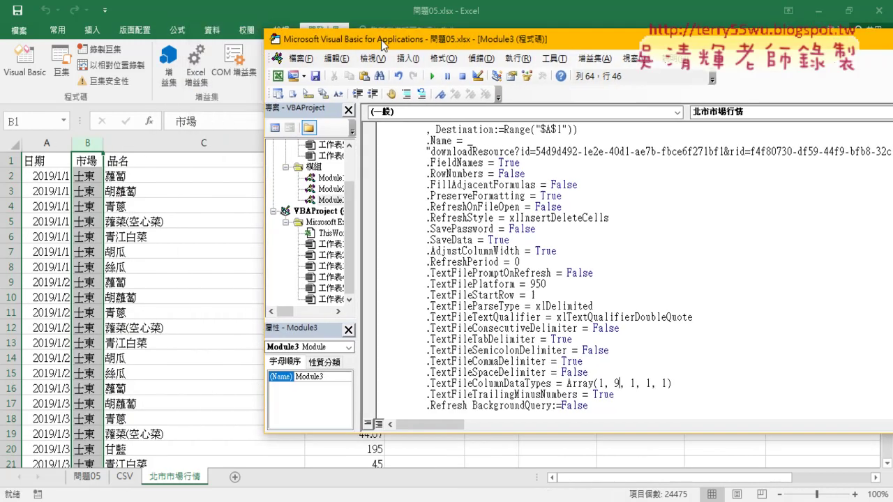
left_click_drag(382, 44, 534, 48)
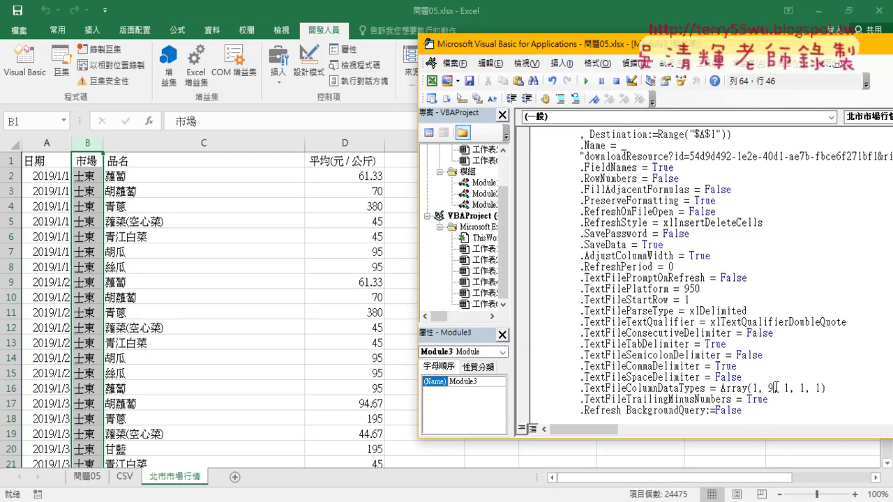
double_click(771, 388)
Set the last column data type to 9 and rerun, dropping the average price column.
left_click_drag(507, 50, 408, 52)
double_click(719, 391)
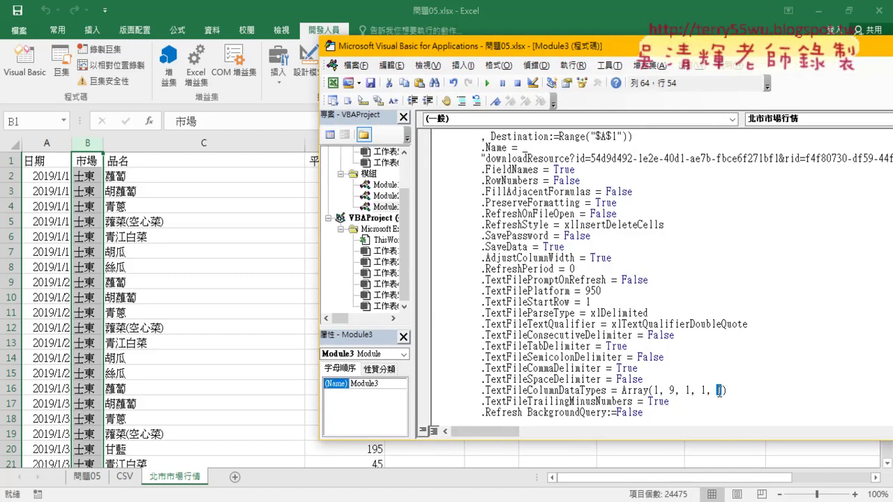
type("9")
left_click(487, 83)
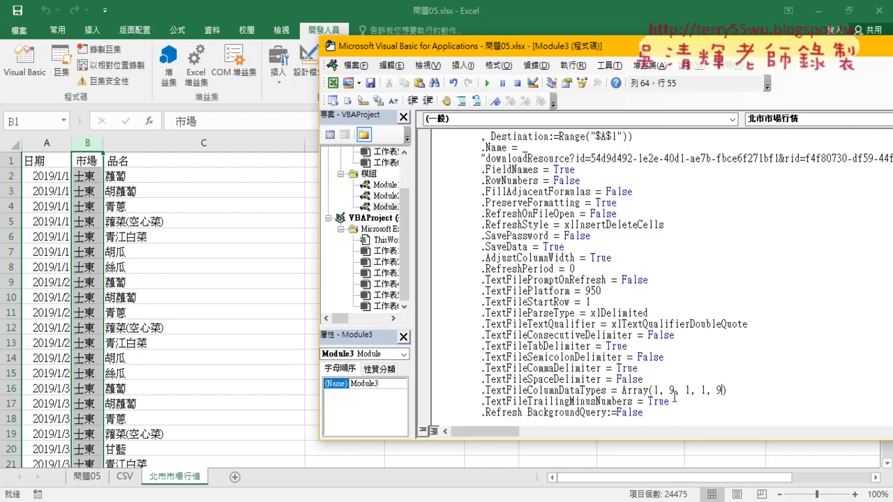
mouse_move(491, 55)
left_mouse_down()
mouse_move(571, 53)
mouse_move(327, 59)
left_mouse_up()
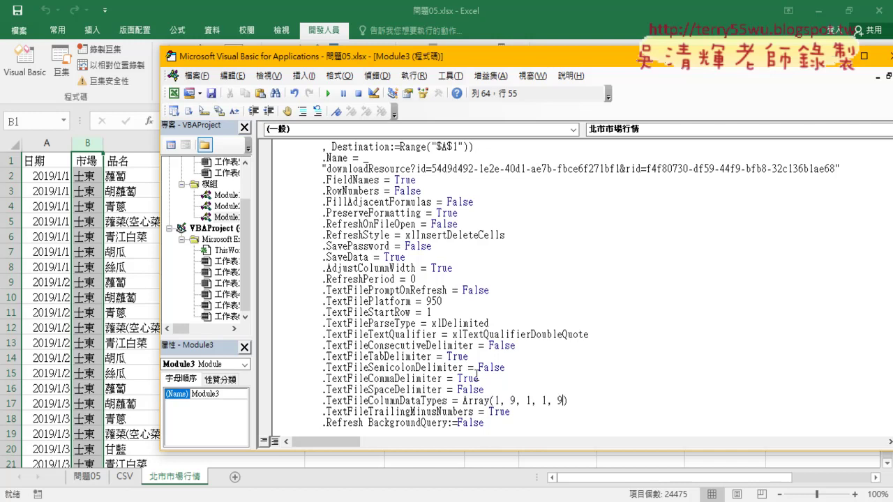
scroll(473, 355, "up", 1)
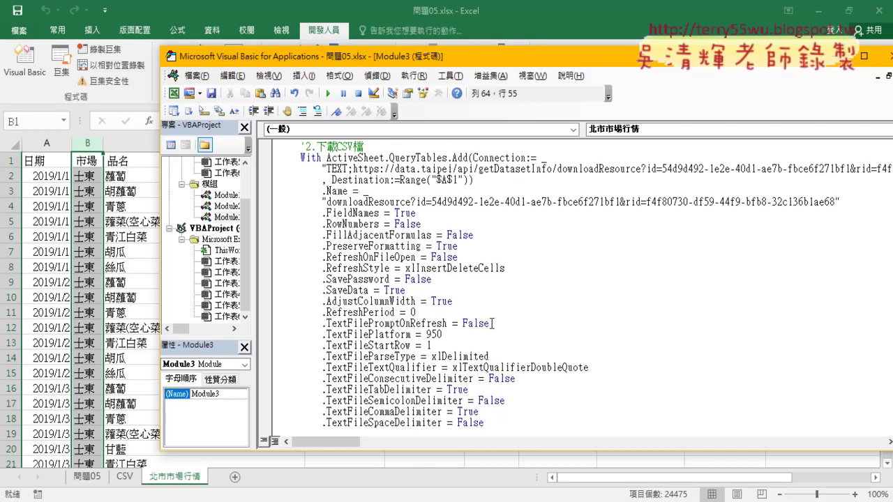
left_click_drag(491, 324, 274, 190)
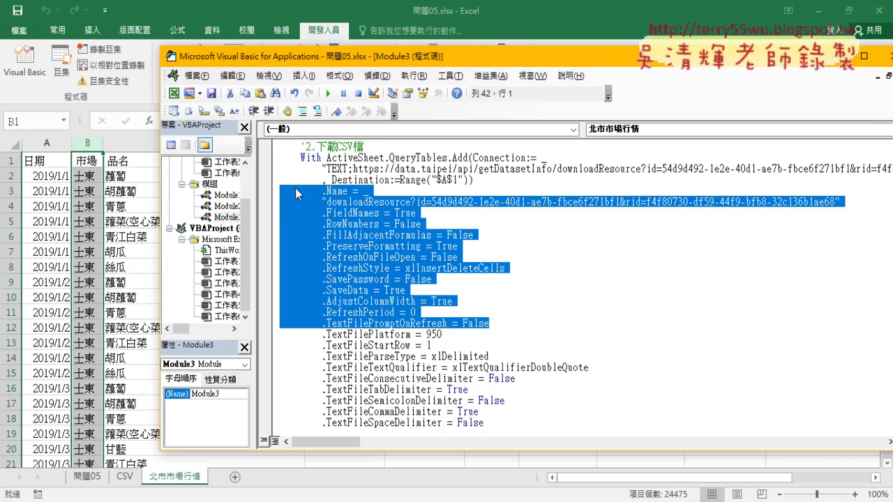
Comment out the .Name–.TextFilePromptOnRefresh, TrailingMinusNumbers and StartRow–SpaceDelimiter property lines.
left_click(302, 112)
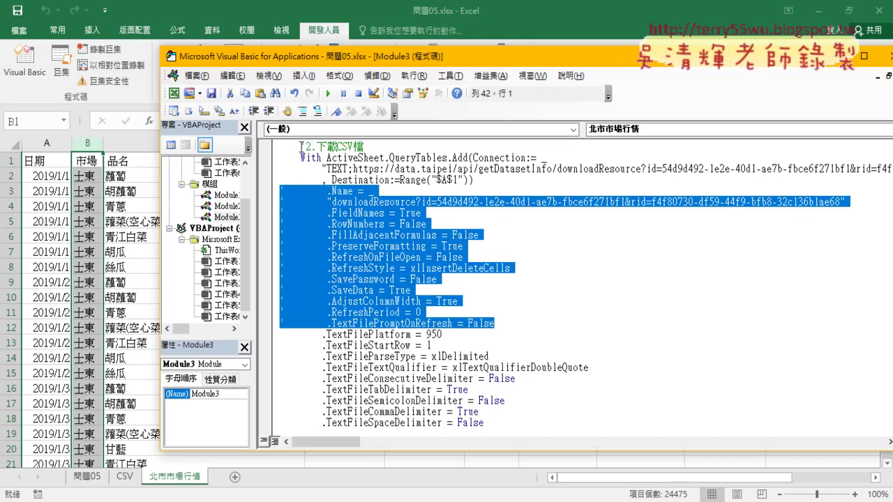
right_click(305, 99)
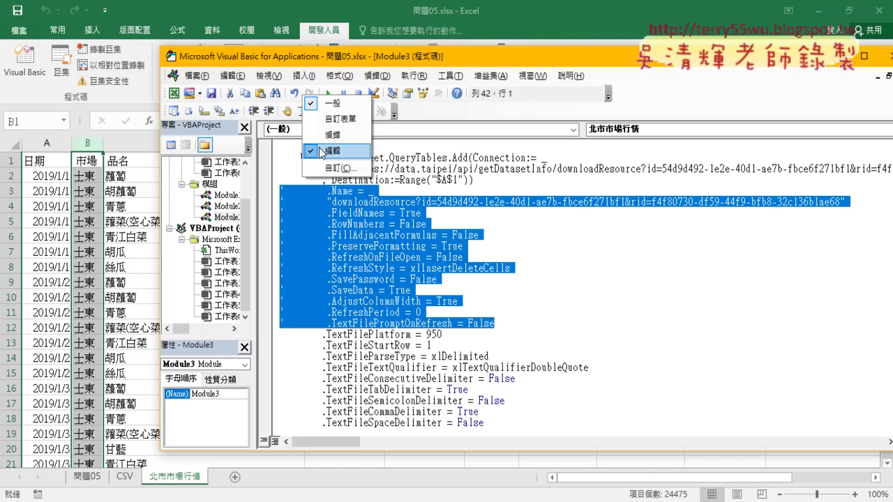
left_click(432, 117)
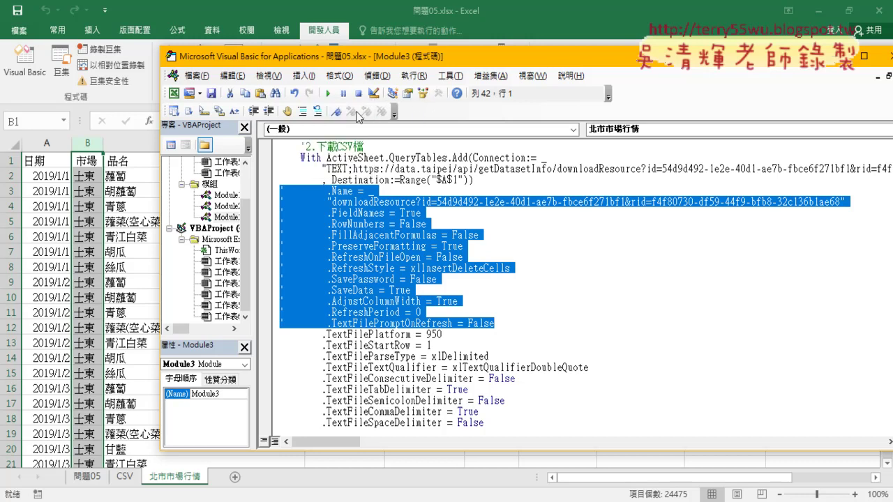
scroll(499, 384, "down", 2)
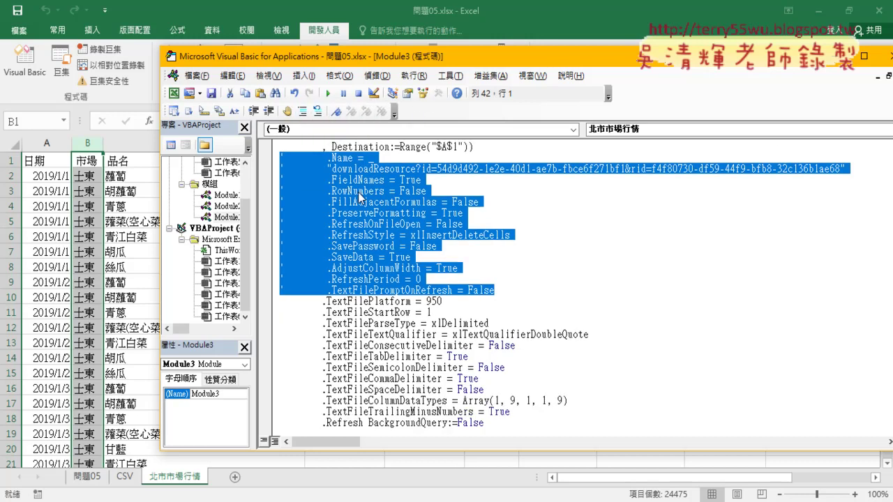
left_click_drag(523, 382, 276, 383)
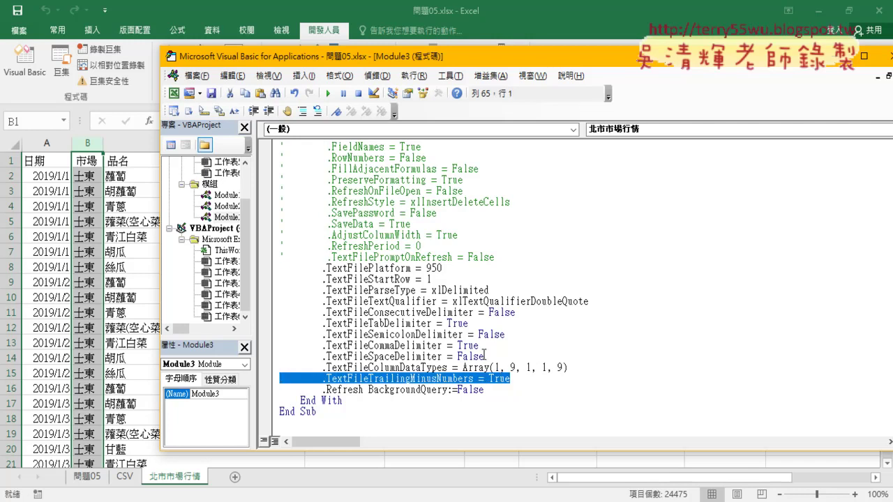
left_click(302, 111)
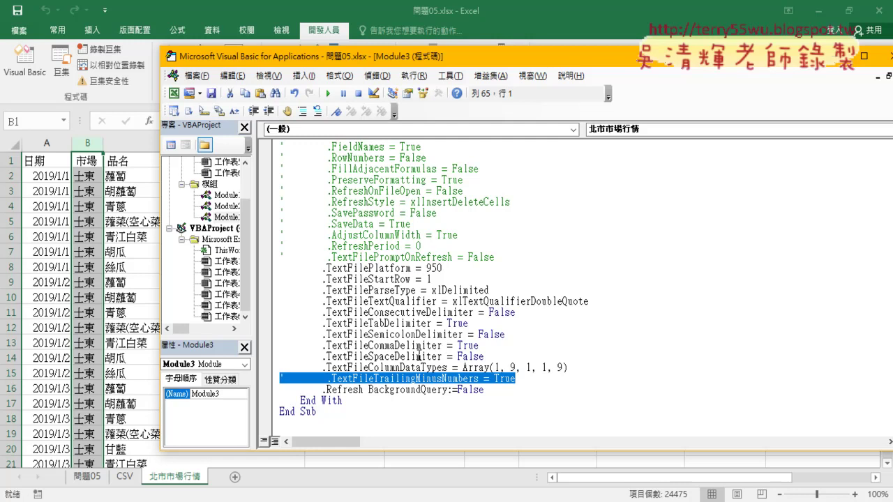
left_click_drag(487, 356, 252, 278)
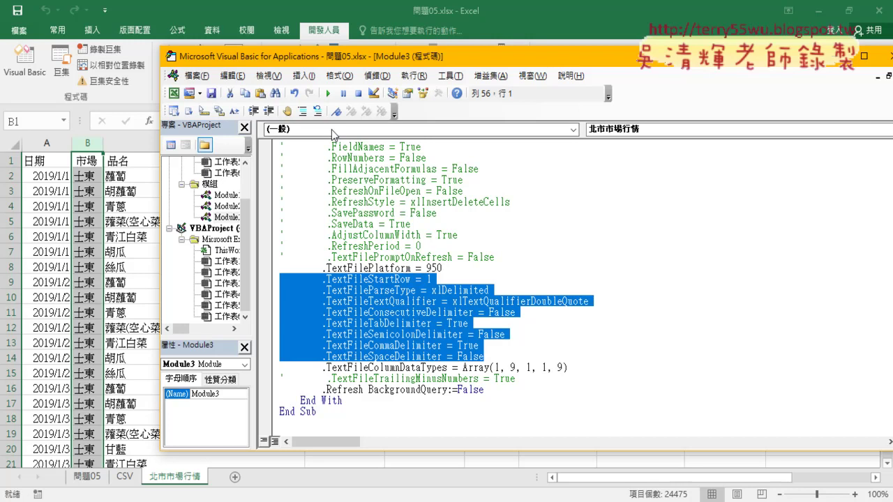
left_click(303, 112)
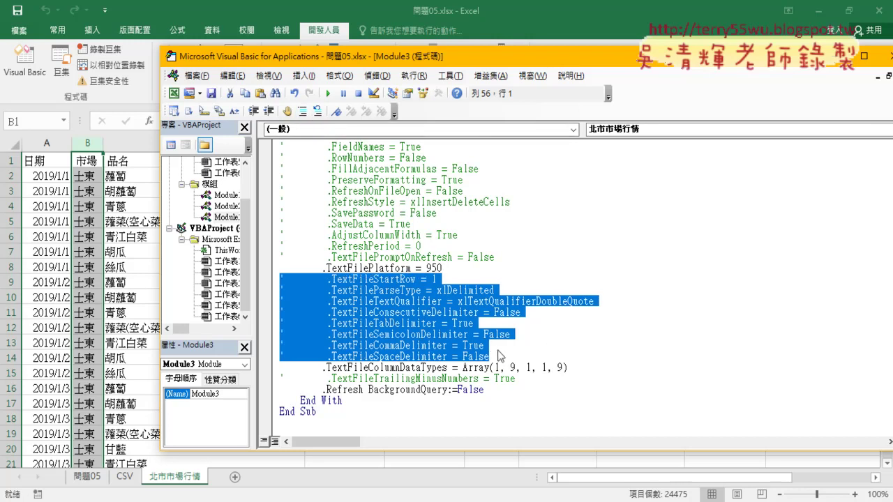
left_click(401, 351)
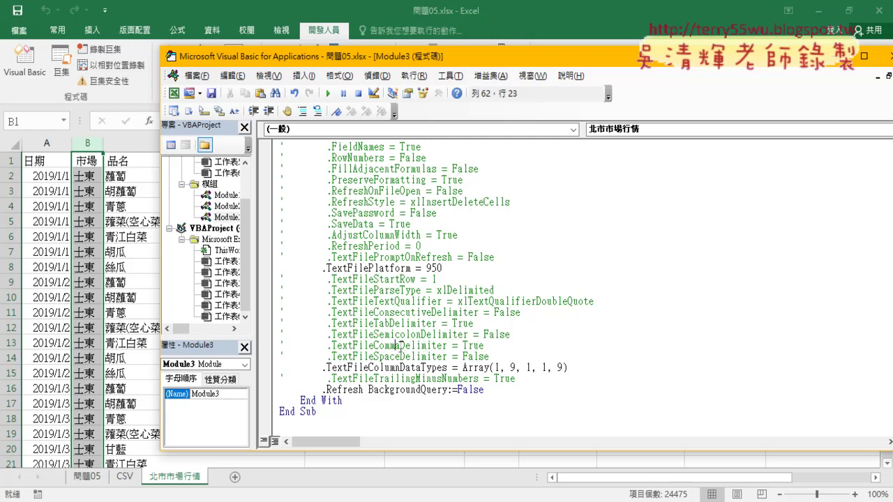
Run the macro with the comma delimiter line still commented out to test the import.
left_click(400, 346)
left_click_drag(374, 345, 400, 345)
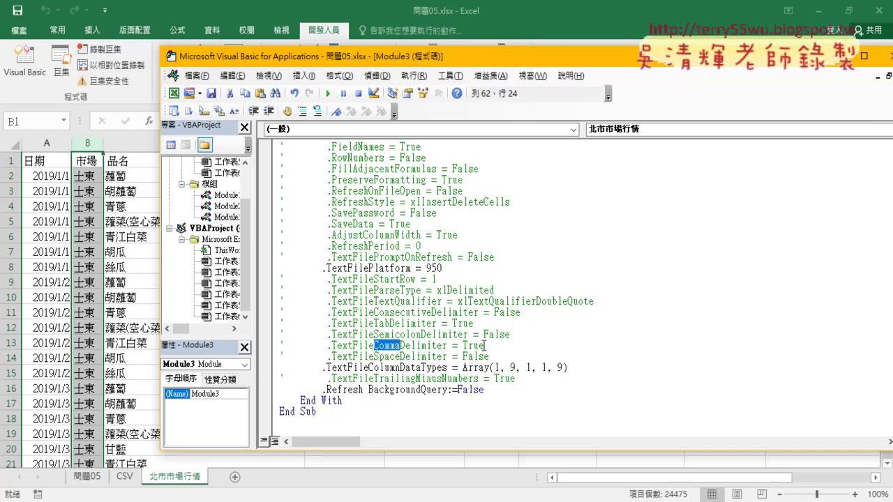
left_click(445, 346)
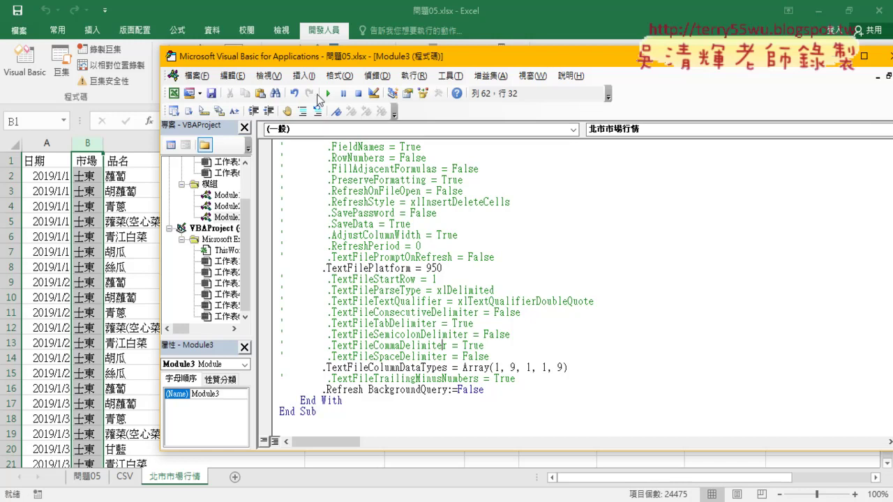
left_click(328, 94)
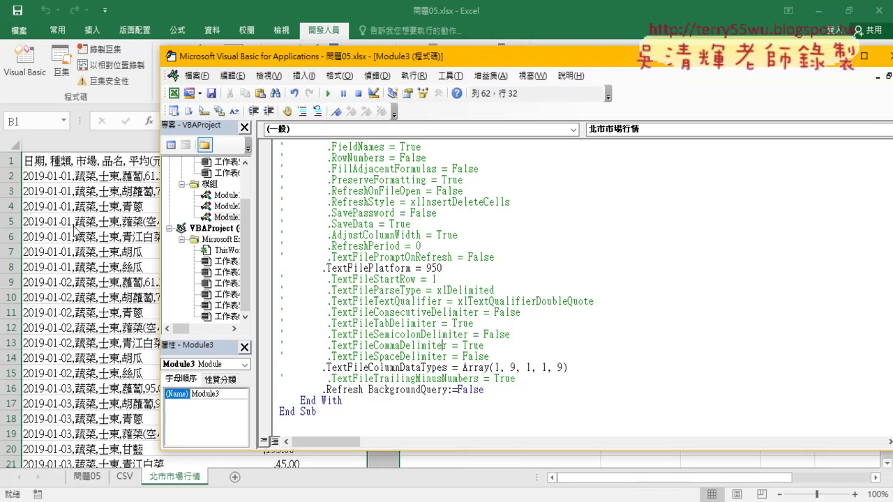
left_click_drag(260, 61, 395, 61)
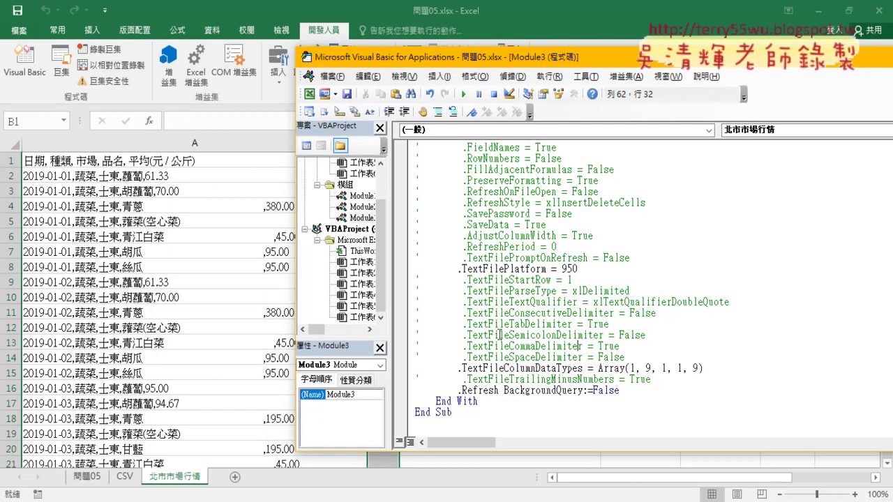
Uncomment .TextFileCommaDelimiter = True and rerun, splitting data into 日期, 市場, 品名 columns.
left_click(614, 347)
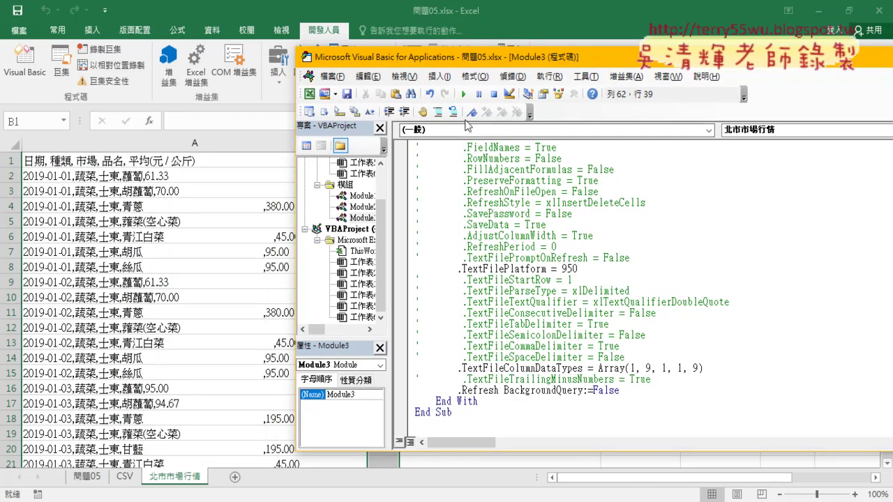
left_click(452, 112)
left_click(460, 94)
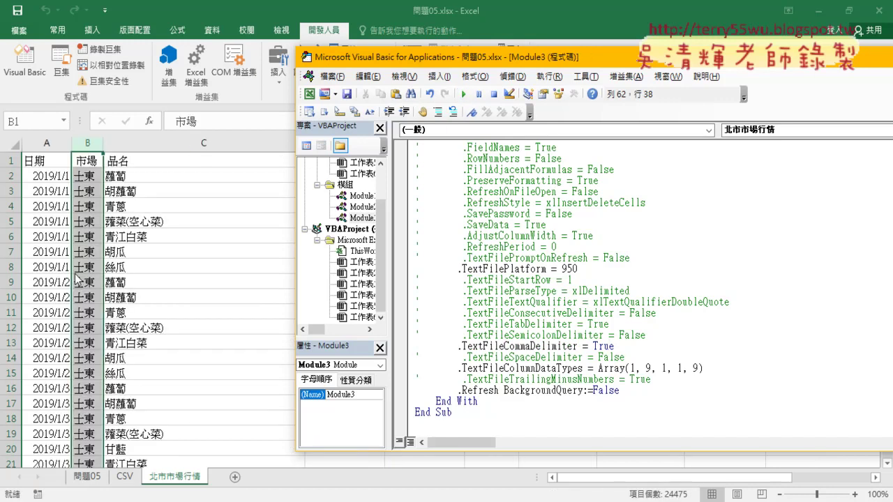
Delete the commented .Name–PromptOnRefresh and StartRow–SemicolonDelimiter line blocks.
scroll(491, 341, "up", 1)
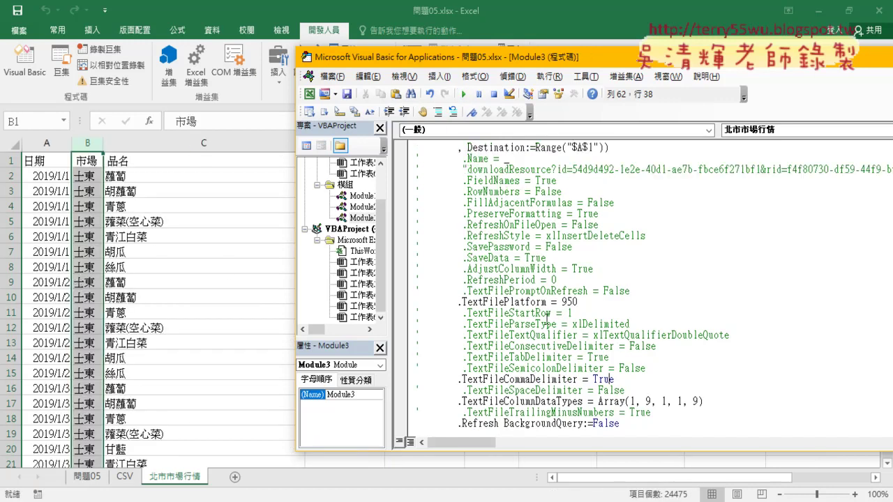
mouse_move(630, 291)
left_mouse_down()
mouse_move(523, 247)
mouse_move(399, 162)
left_mouse_up()
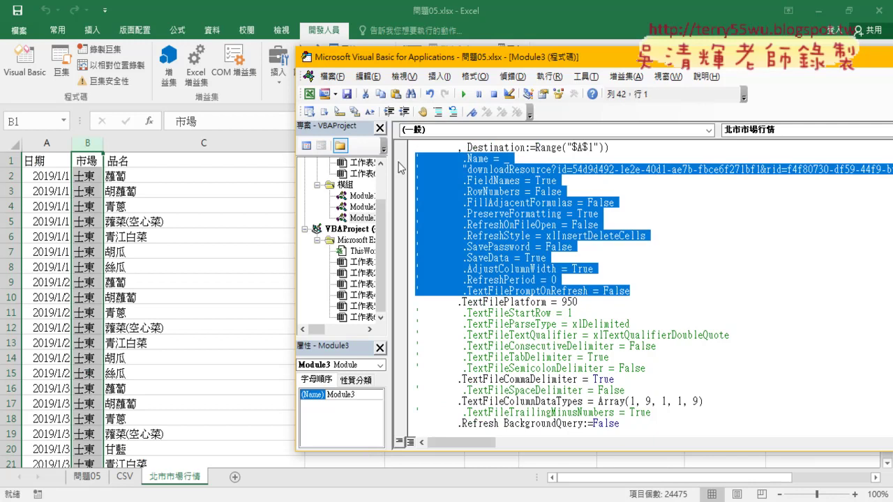
key("Delete")
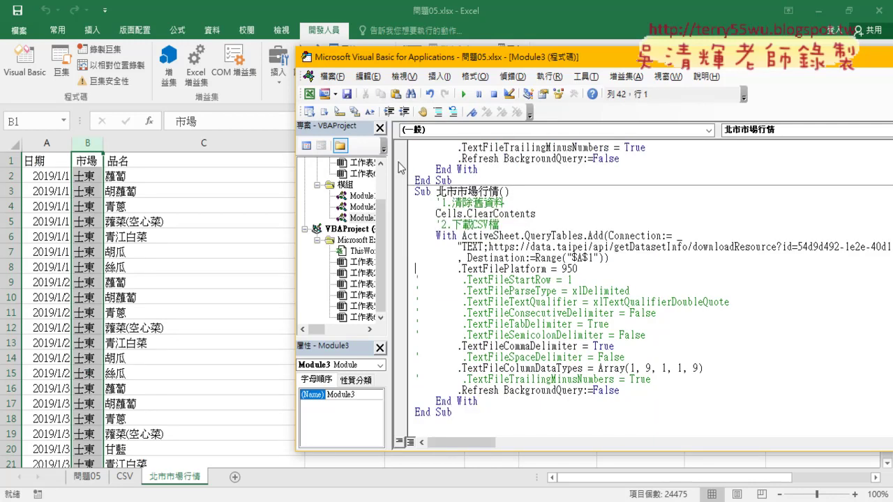
left_click_drag(646, 336, 382, 279)
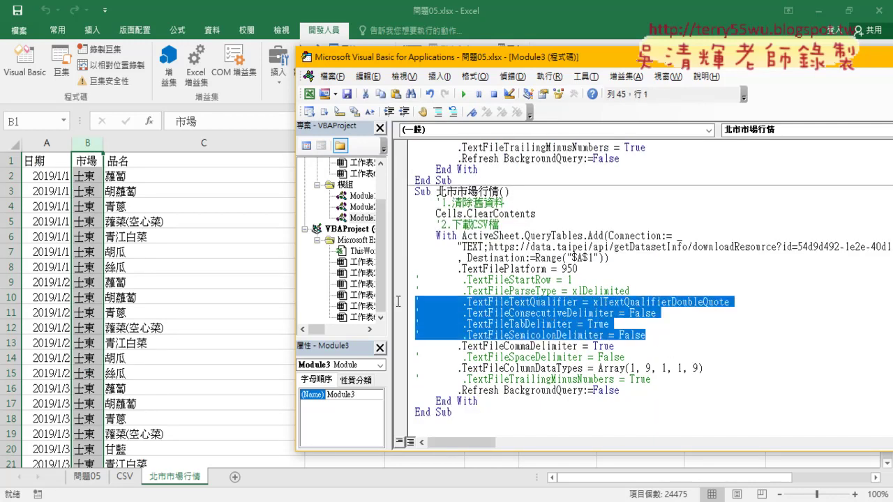
key("Delete")
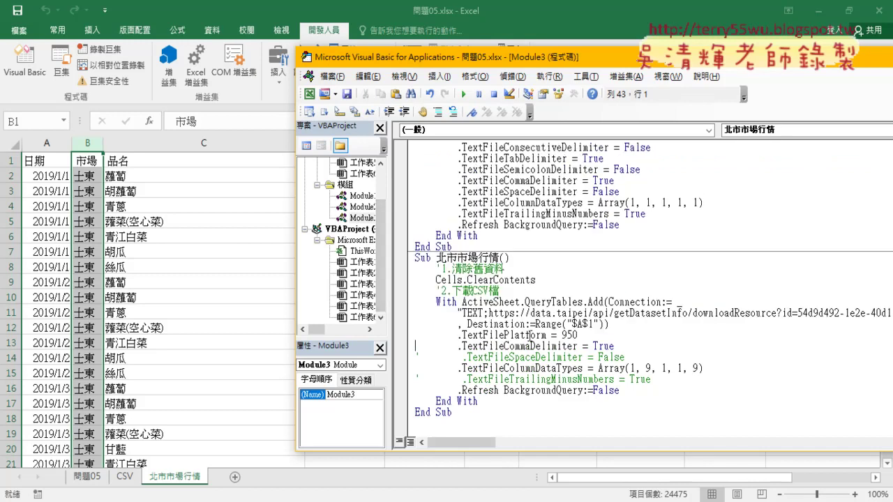
Delete the commented SpaceDelimiter and TrailingMinusNumbers lines.
left_click_drag(579, 336, 404, 336)
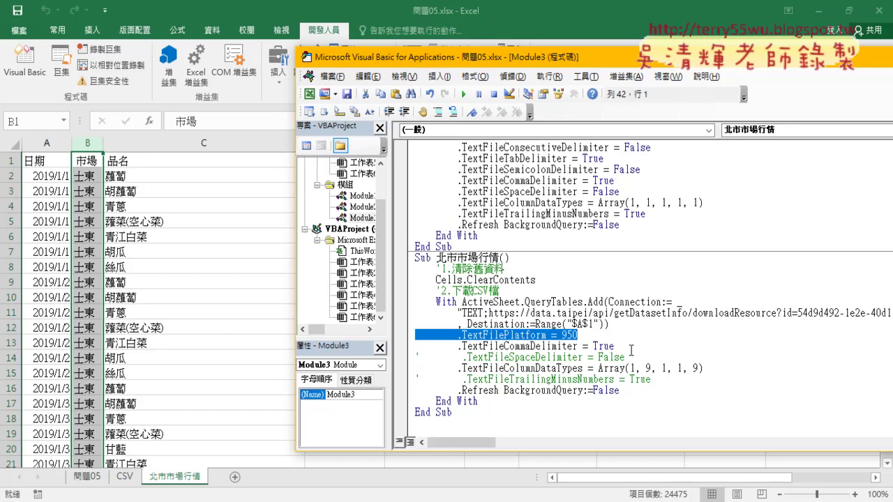
left_click_drag(630, 346, 404, 347)
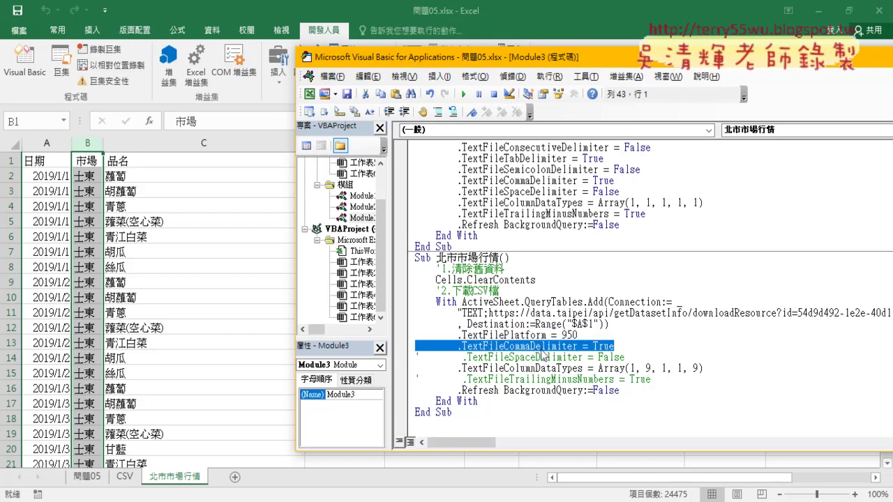
left_click_drag(626, 357, 401, 363)
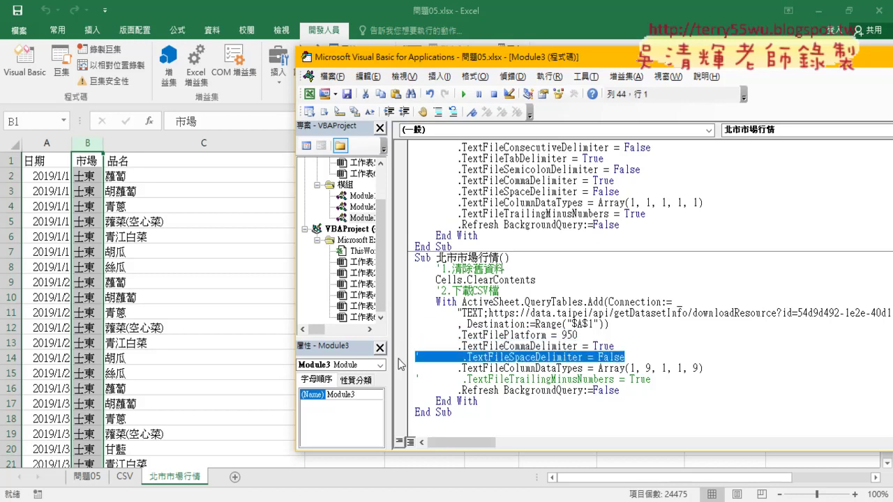
key("Delete")
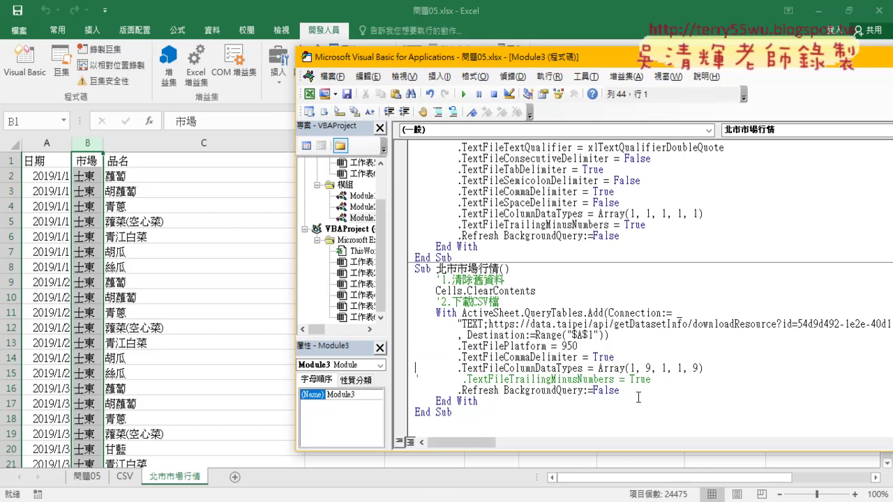
left_click_drag(652, 380, 388, 380)
key("Delete")
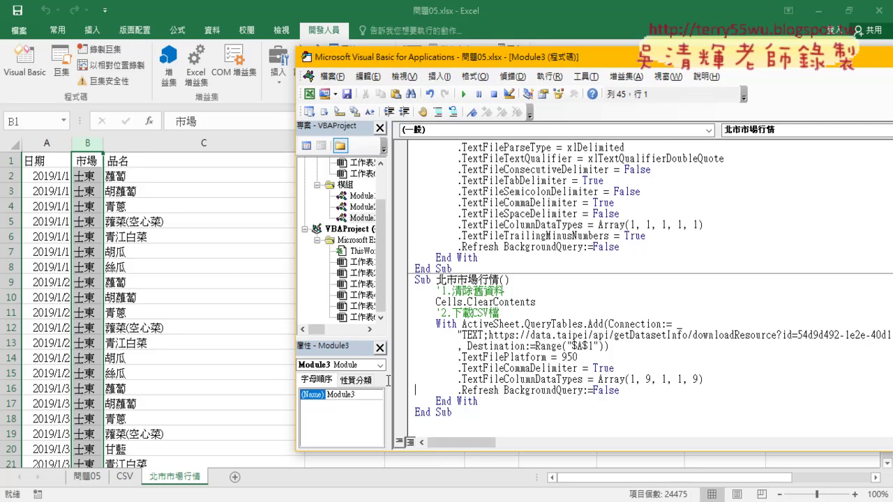
Move the VBA editor window left to show the full streamlined macro code.
left_click_drag(512, 57, 339, 70)
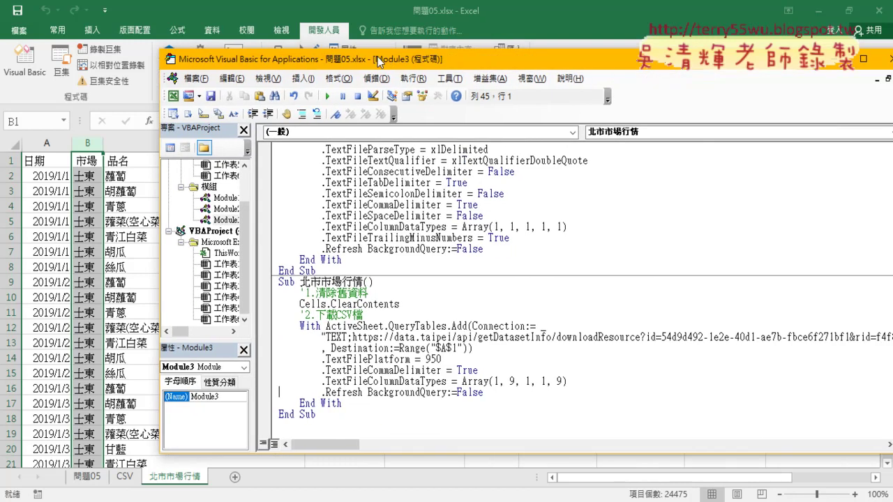